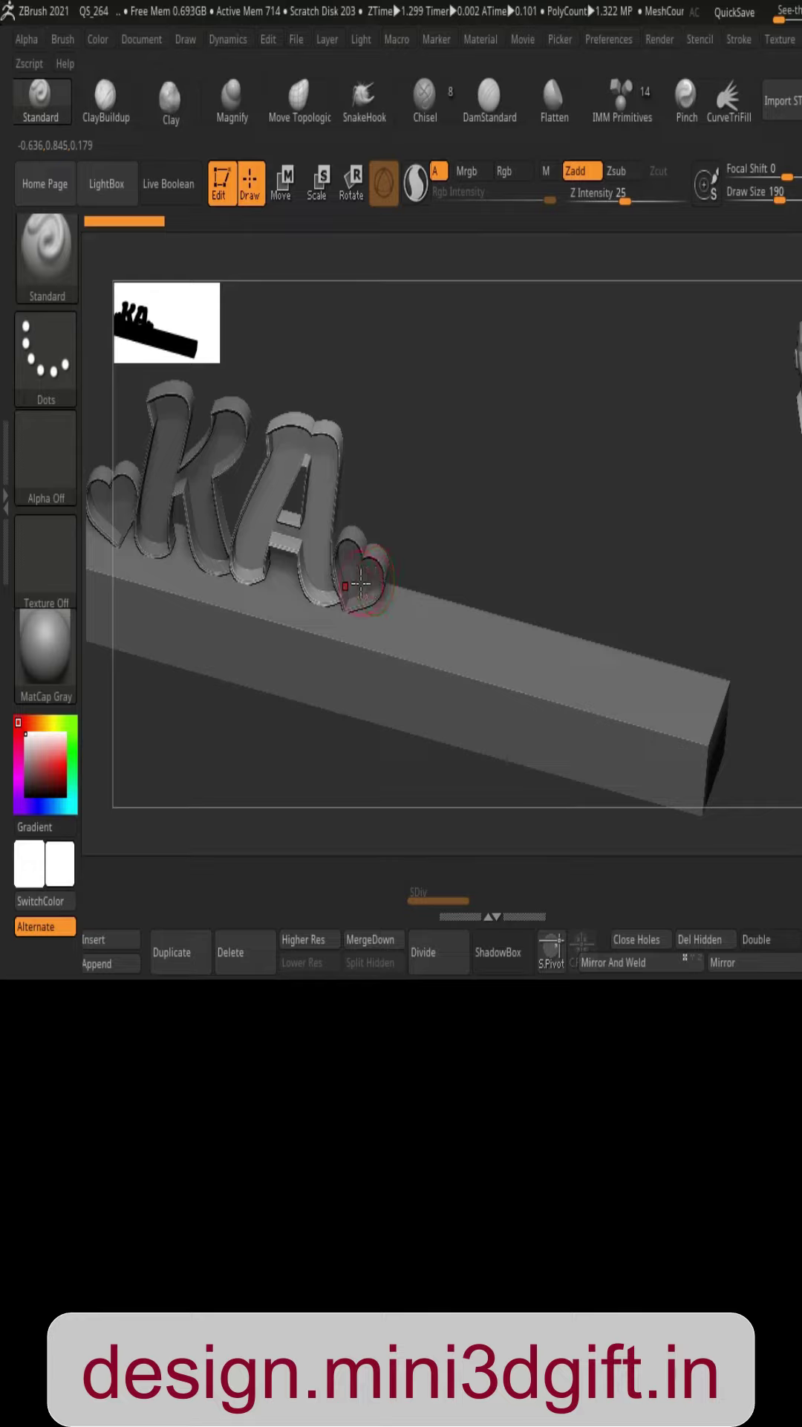
Select the small heart right of the letter A and duplicate it as a new subtool.
left_click(360, 581, "alt")
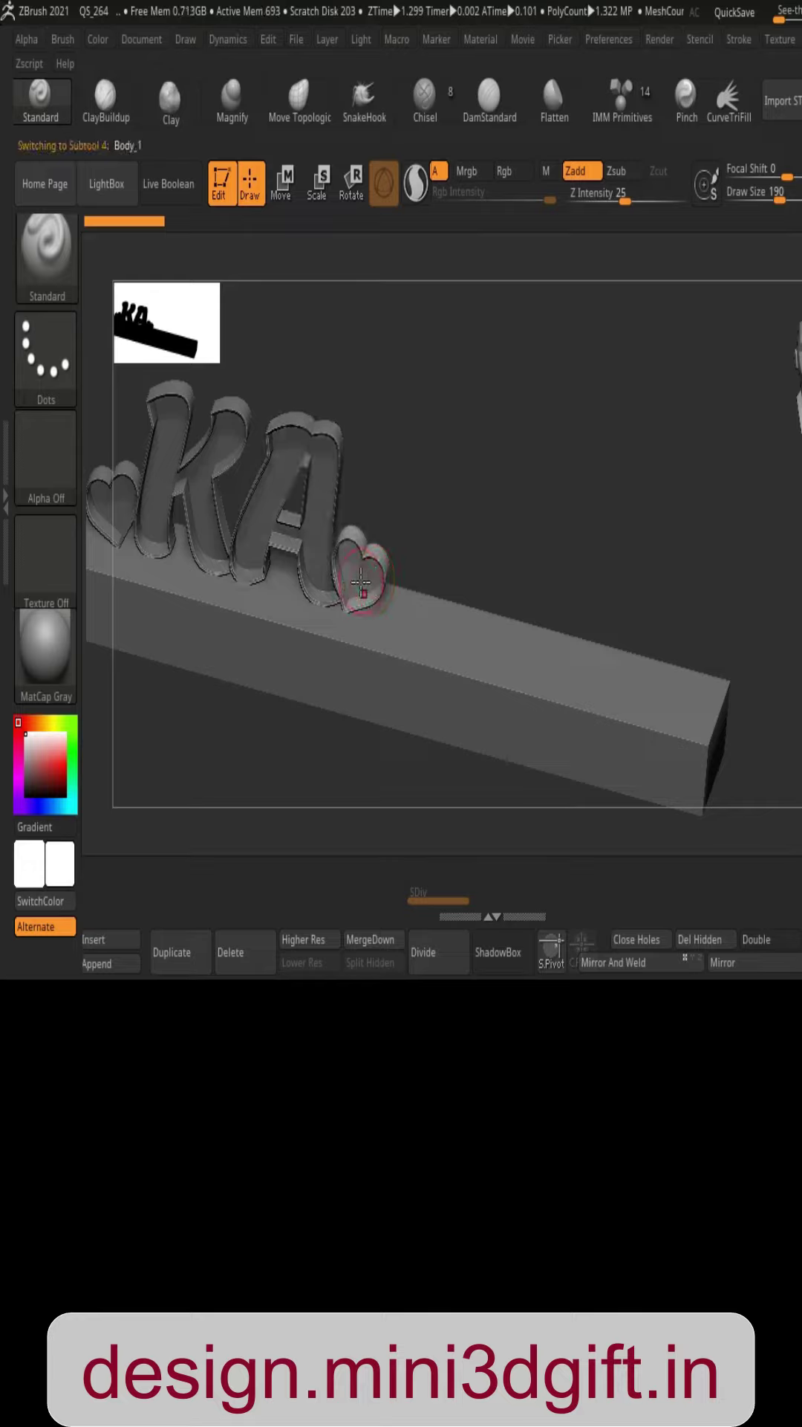
left_click(184, 957)
Slide the heart copy right along the bar and recentre the move gizmo on it.
key("w")
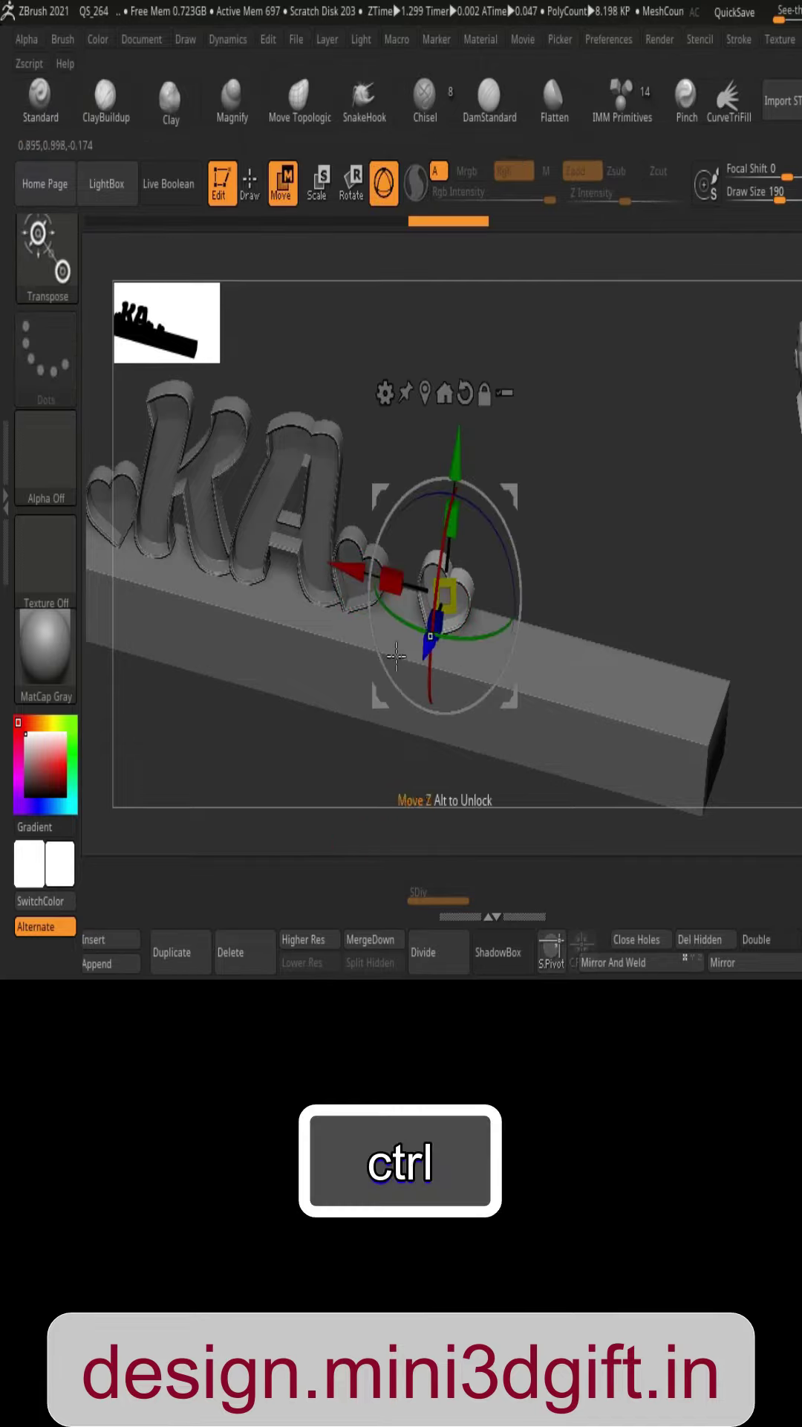
left_click_drag(353, 568, 450, 600)
left_click(446, 598)
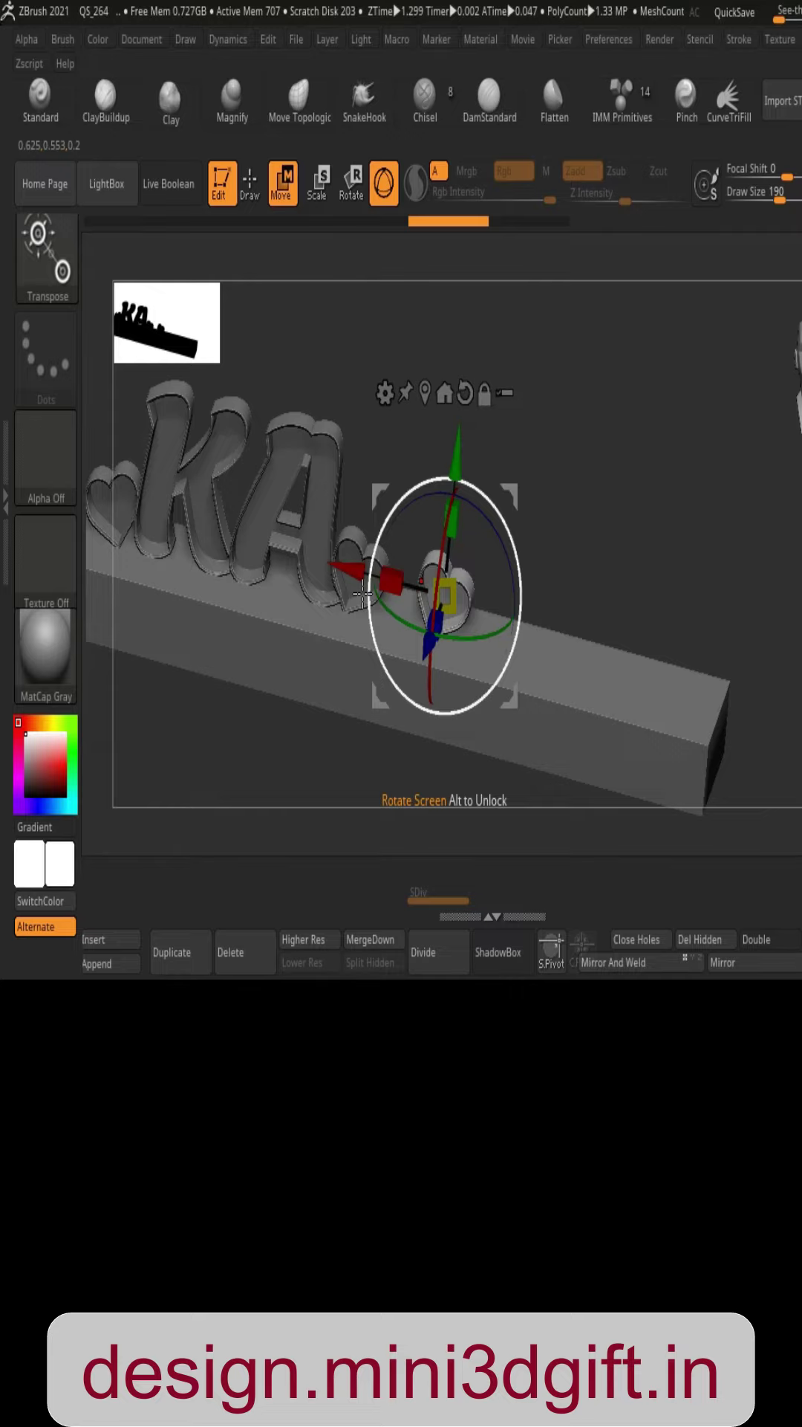
key("ctrl+shift")
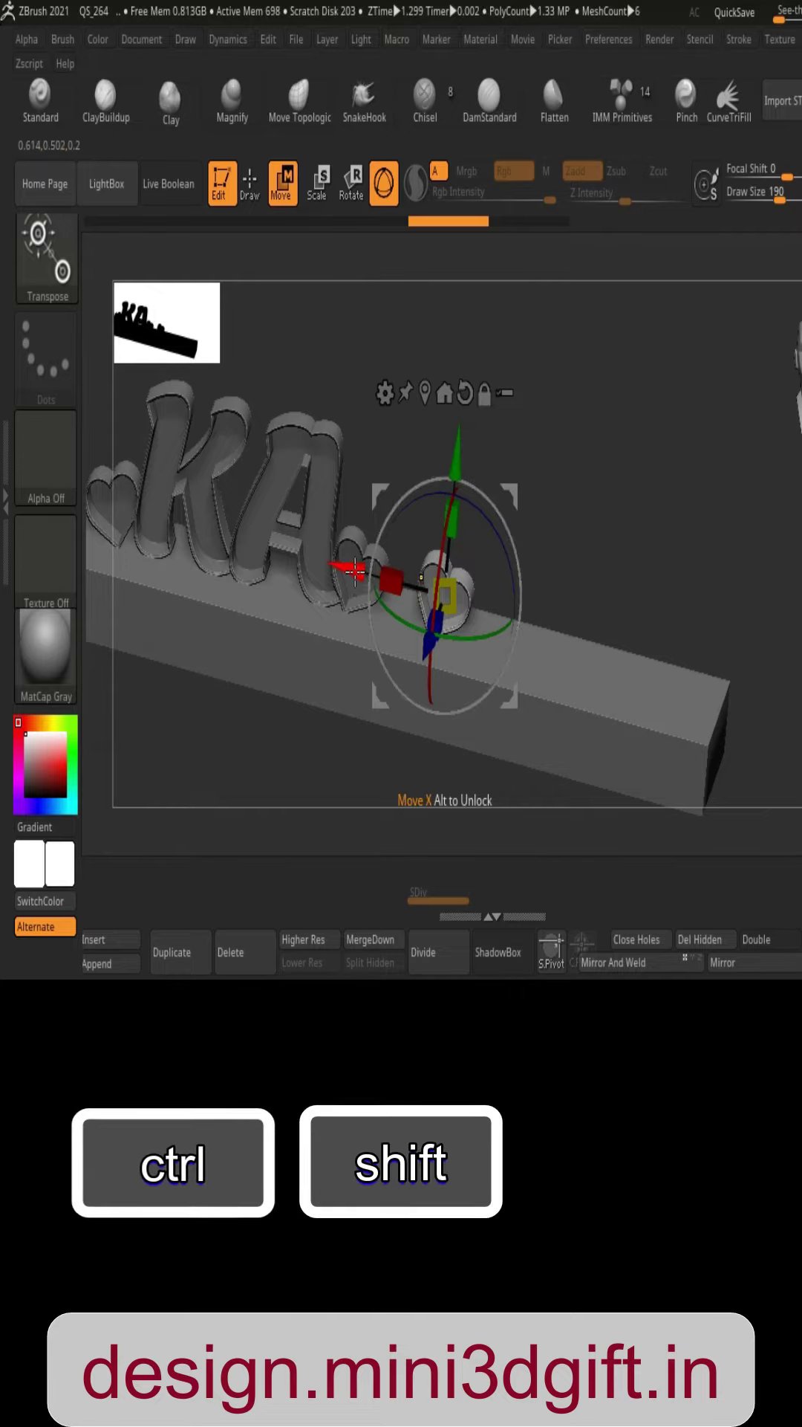
Drop heart copies at intervals along the base bar, ending near its right end.
left_click_drag(355, 570, 427, 590, "ctrl+shift")
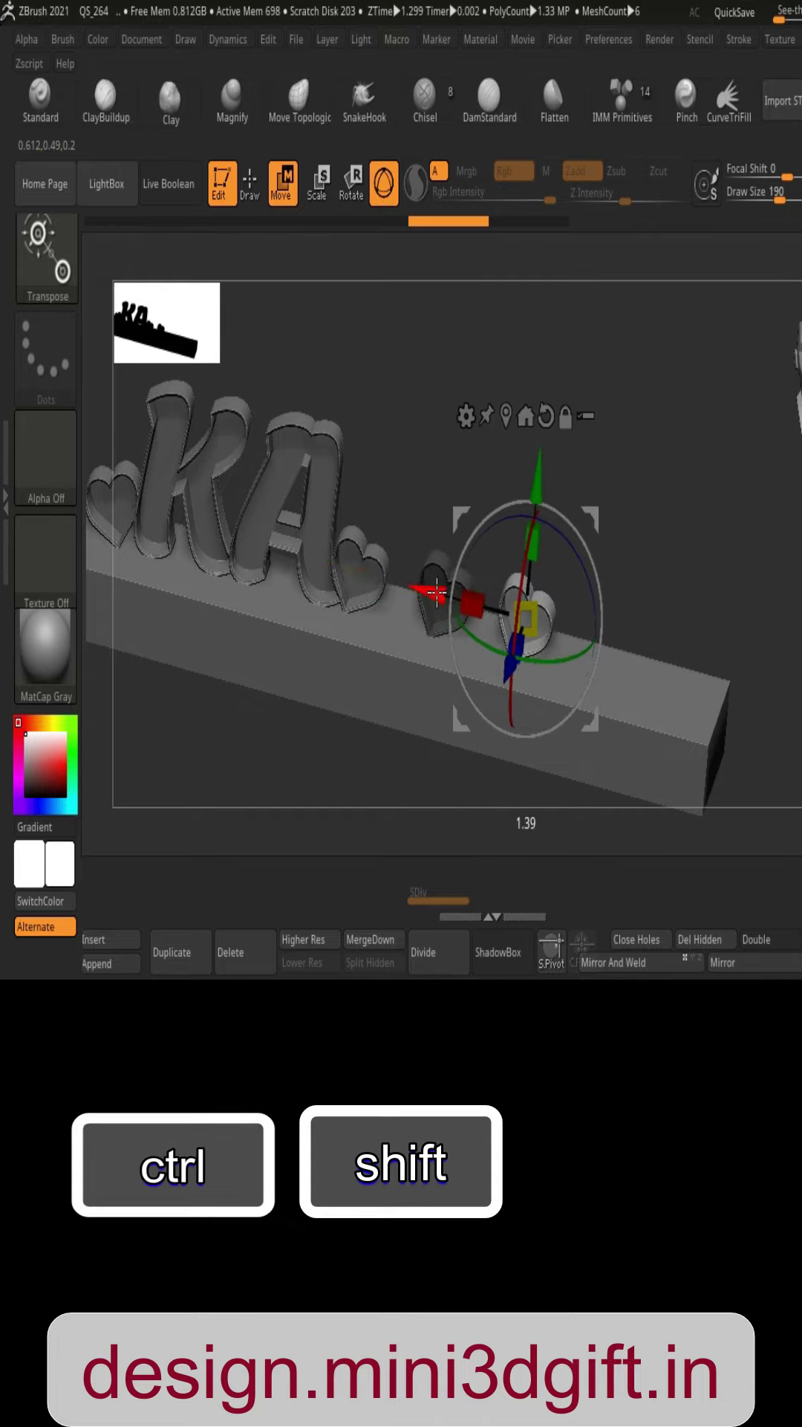
left_click_drag(428, 588, 444, 612, "ctrl+shift")
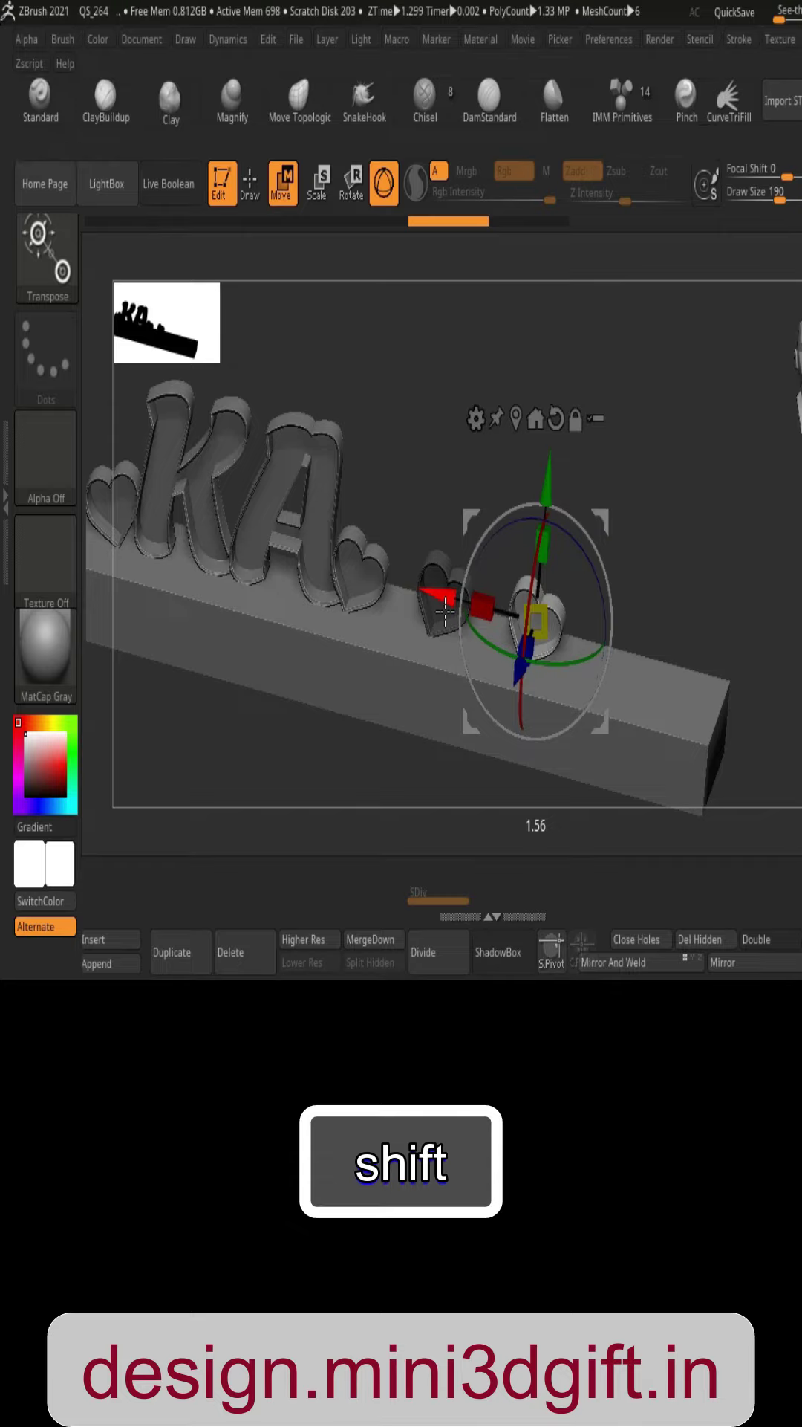
left_click_drag(445, 612, 661, 733, "shift")
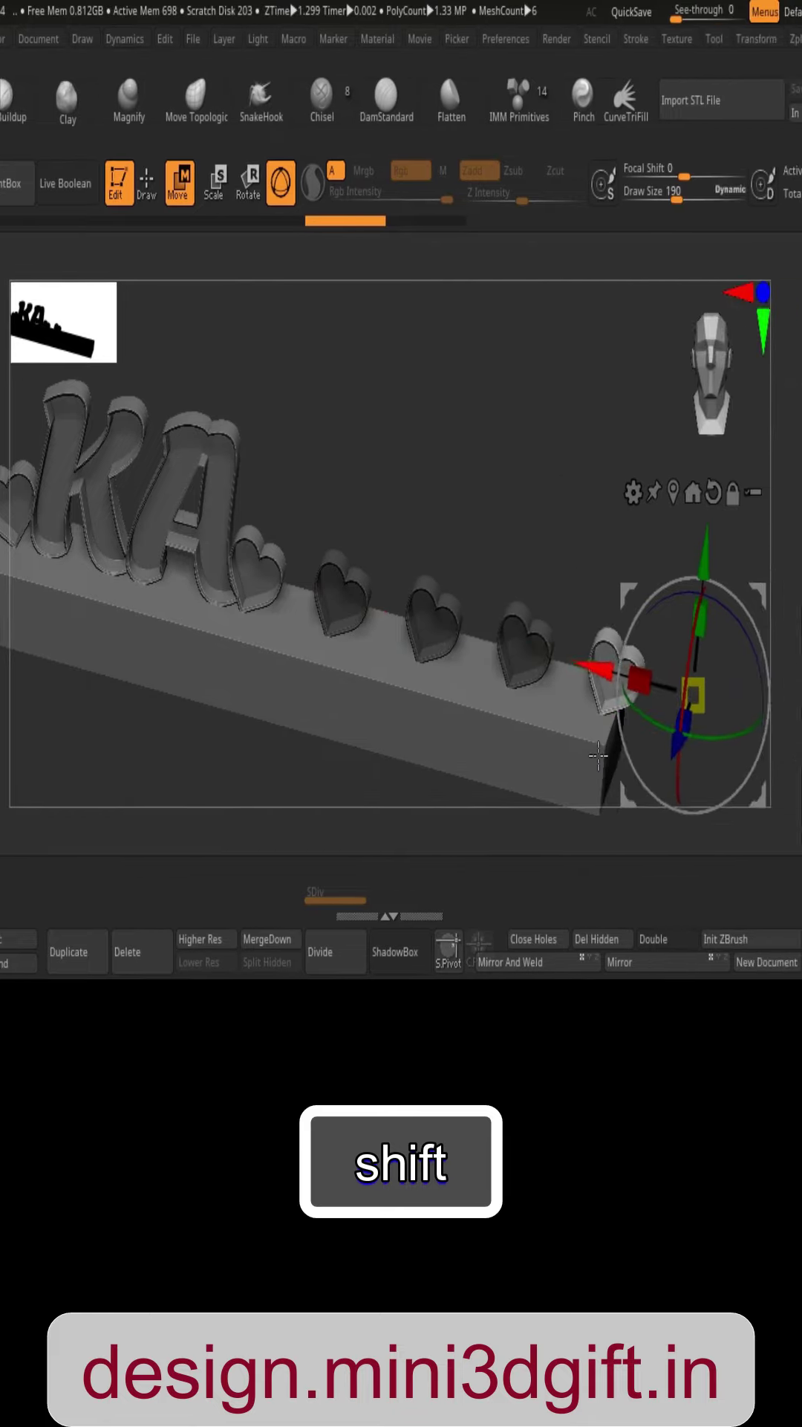
left_click_drag(660, 734, 616, 791, "shift")
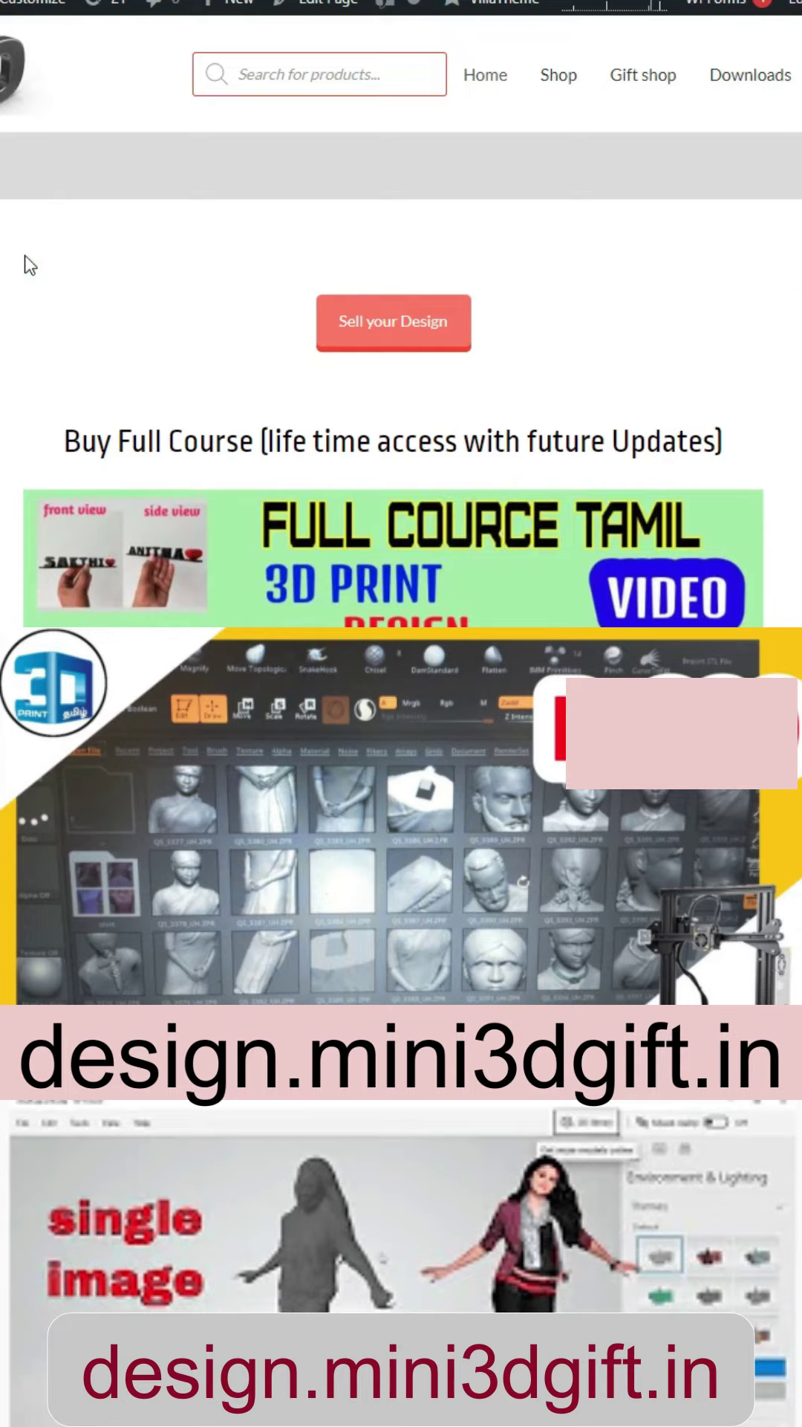
scroll(31, 265, "down", 4)
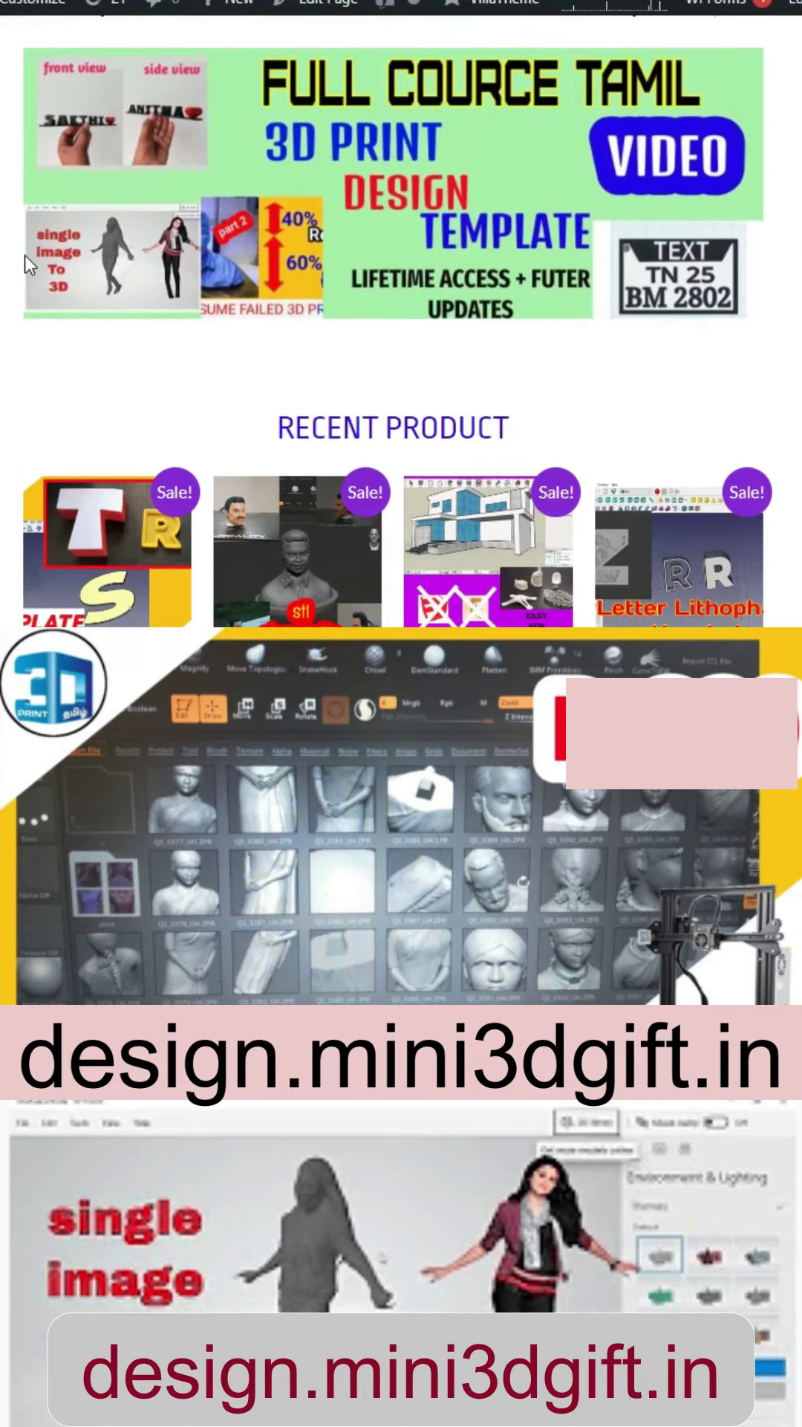
scroll(30, 266, "down", 5)
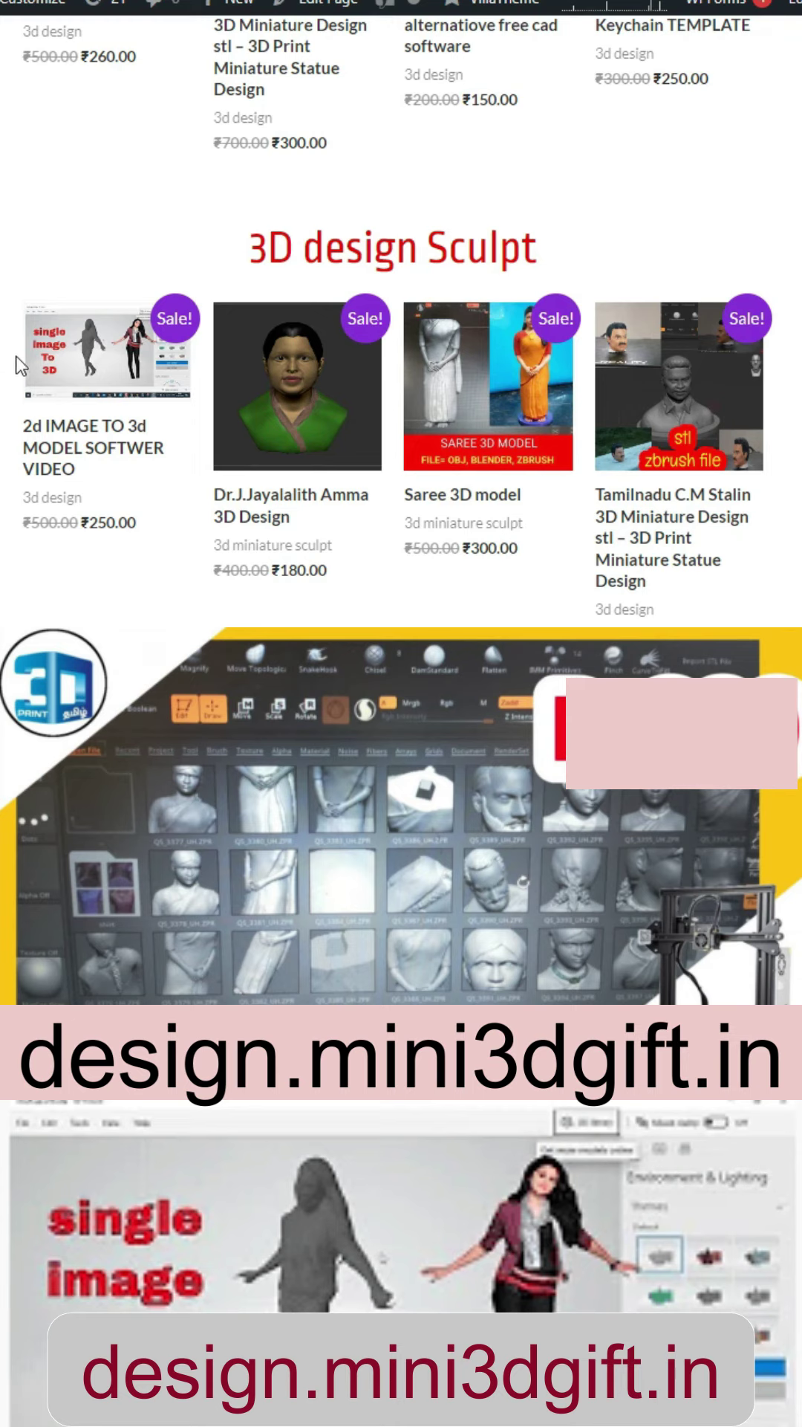
scroll(508, 259, "down", 1)
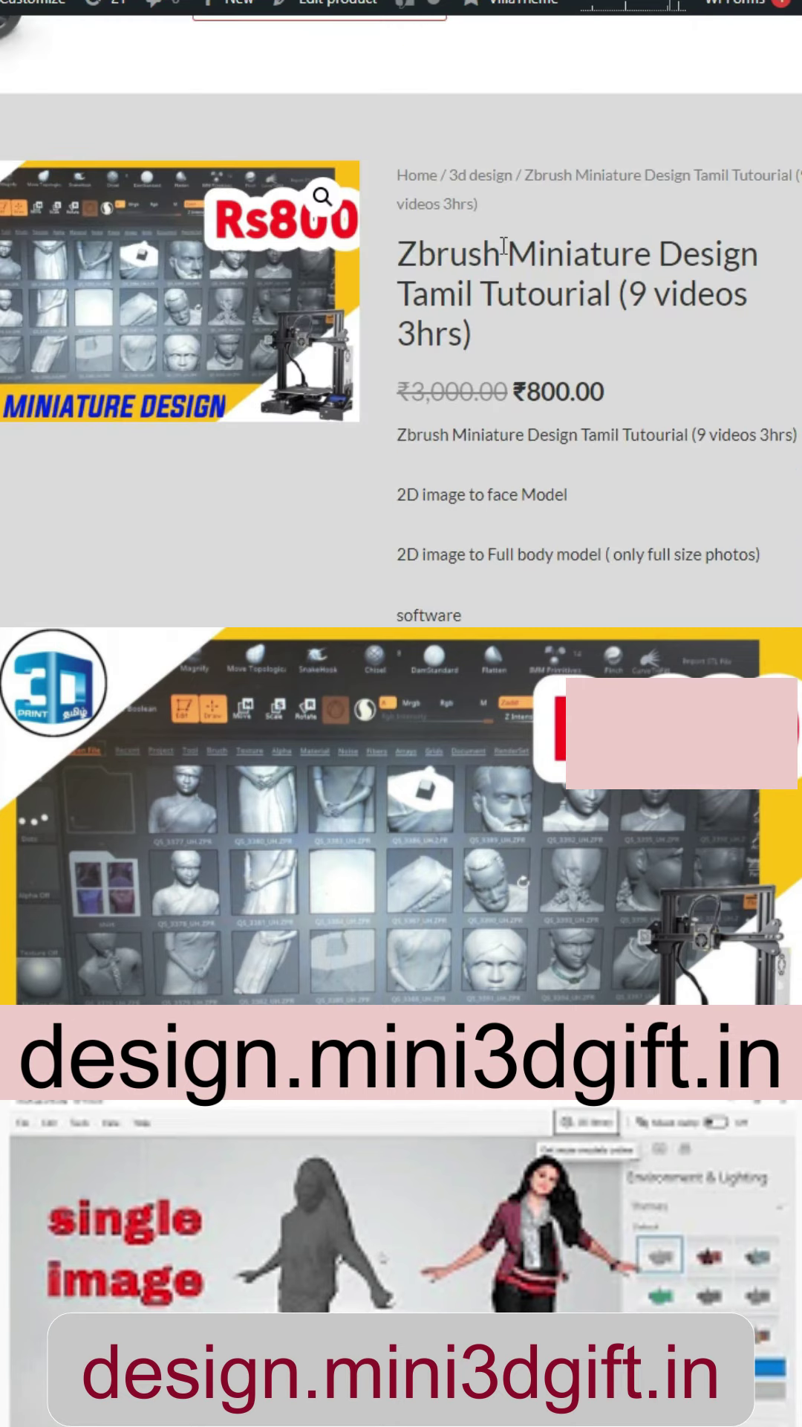